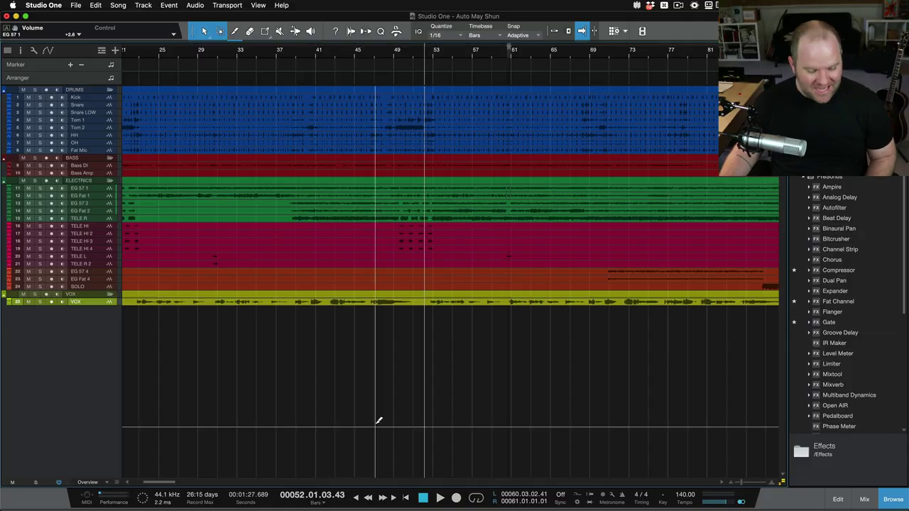
Step: In the browser, read the tutorial comment asking about re-automating a constant volume
key(super+Tab)
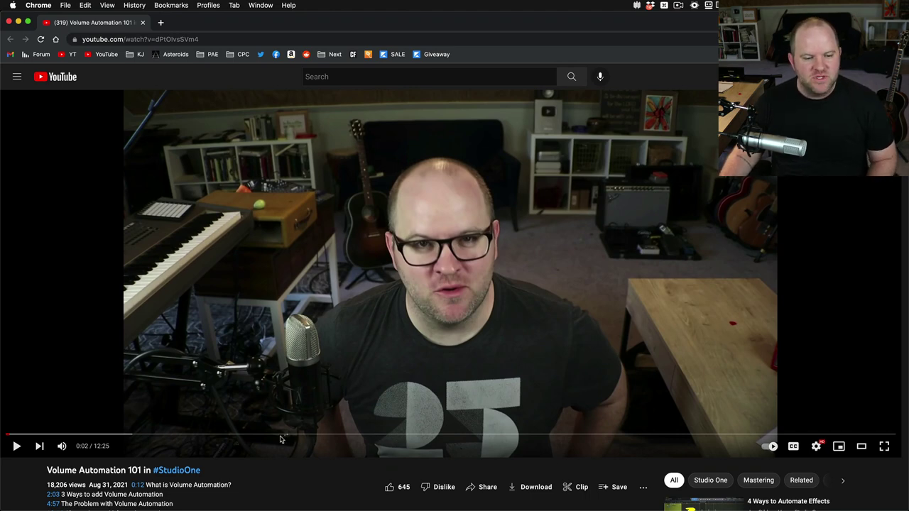
scroll(299, 440, down, 2)
scroll(280, 440, down, 10)
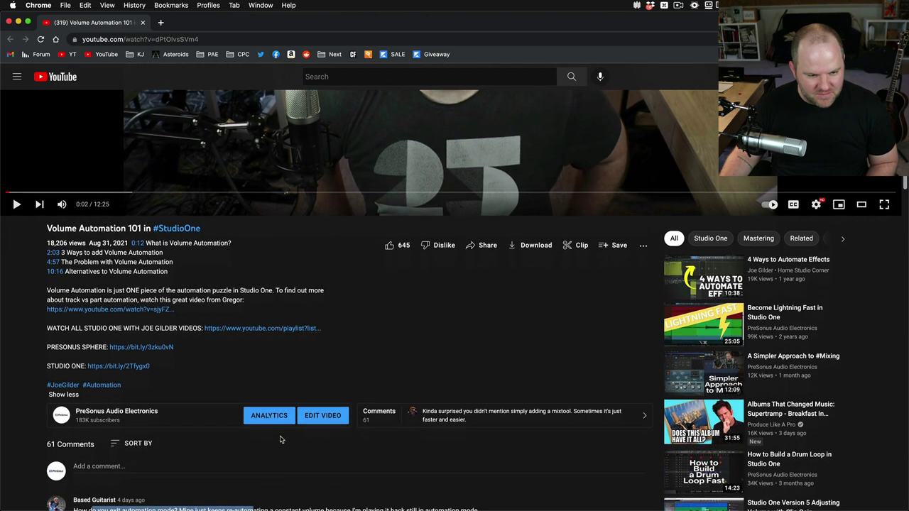
drag(254, 468, 123, 468)
click(88, 467)
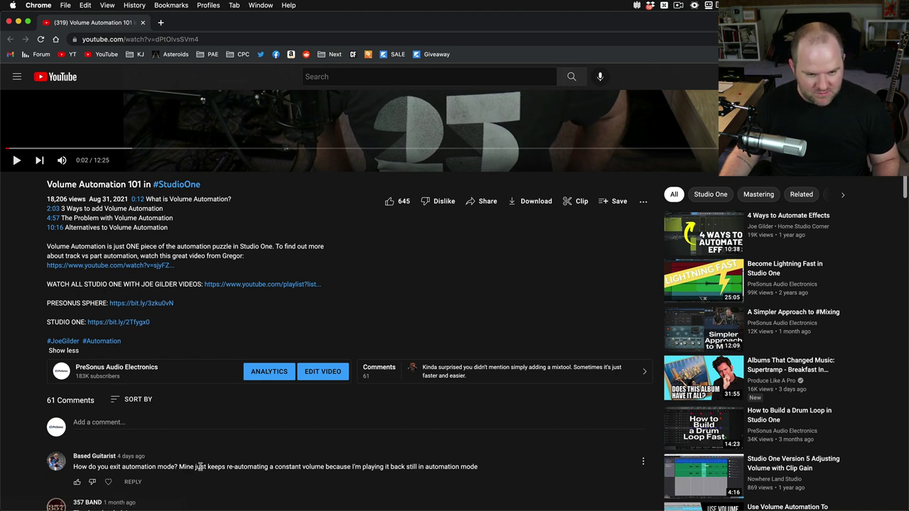
drag(256, 470, 324, 469)
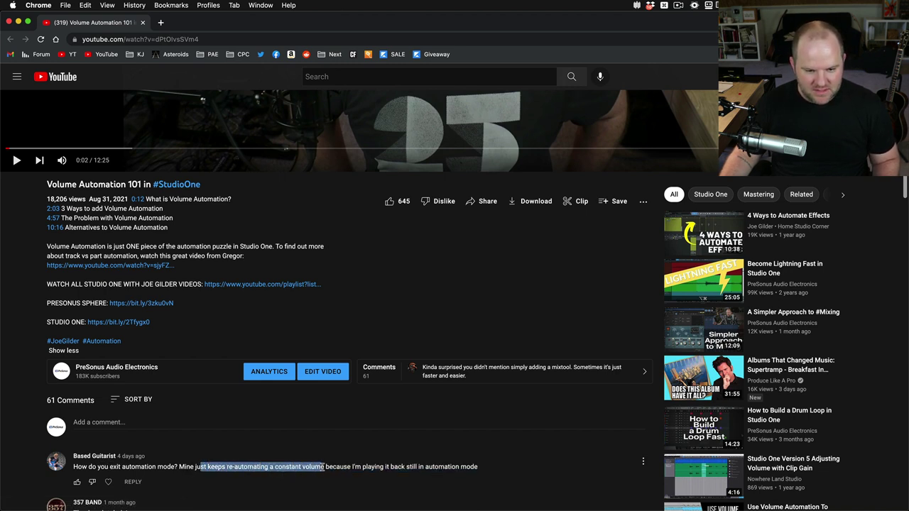
click(352, 467)
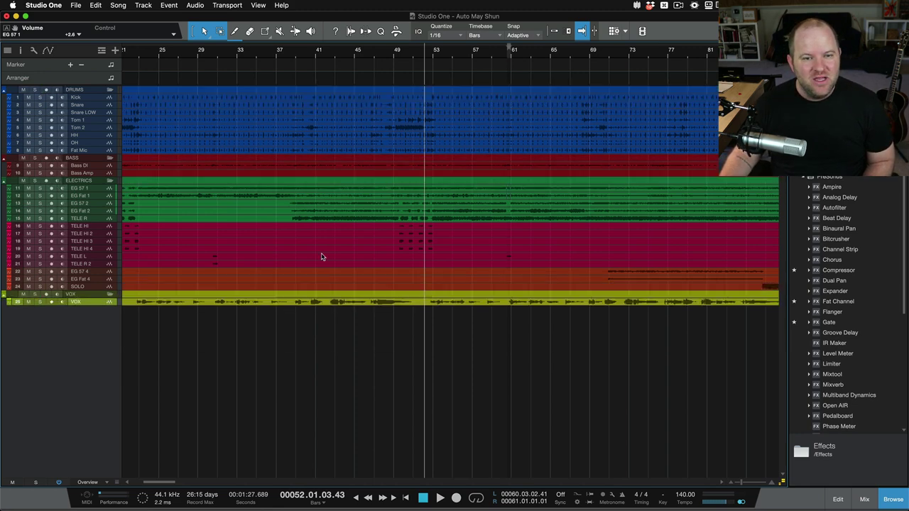
Step: Show automation lanes, make the VOX track taller, and display its Volume - VOX envelope
key(a)
key(a)
key(a)
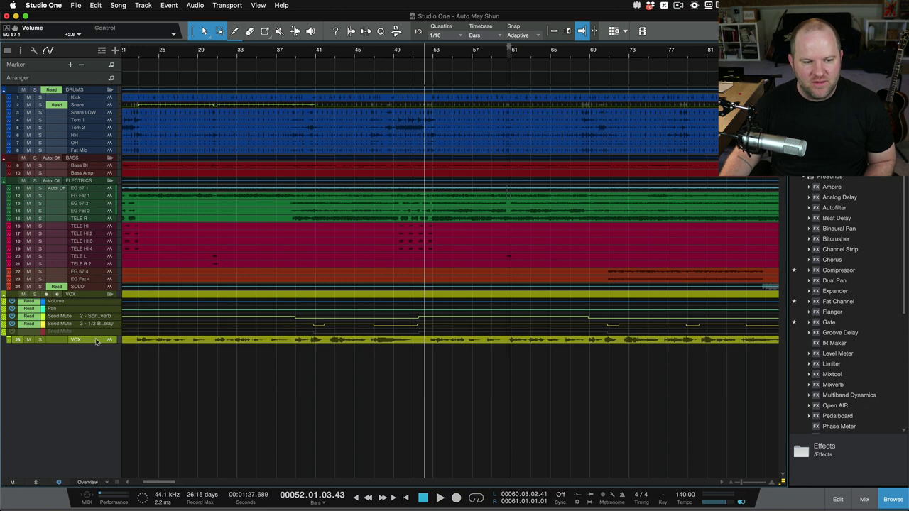
drag(92, 345, 93, 472)
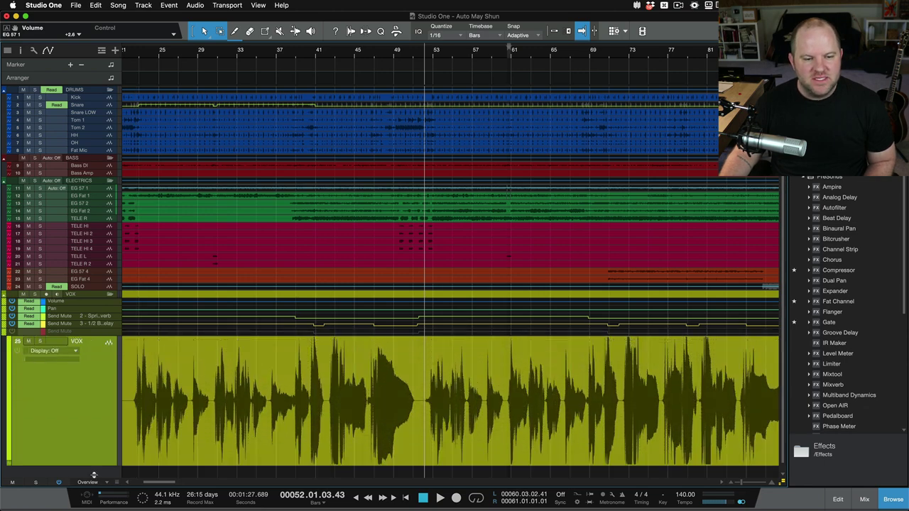
scroll(183, 385, down, 1)
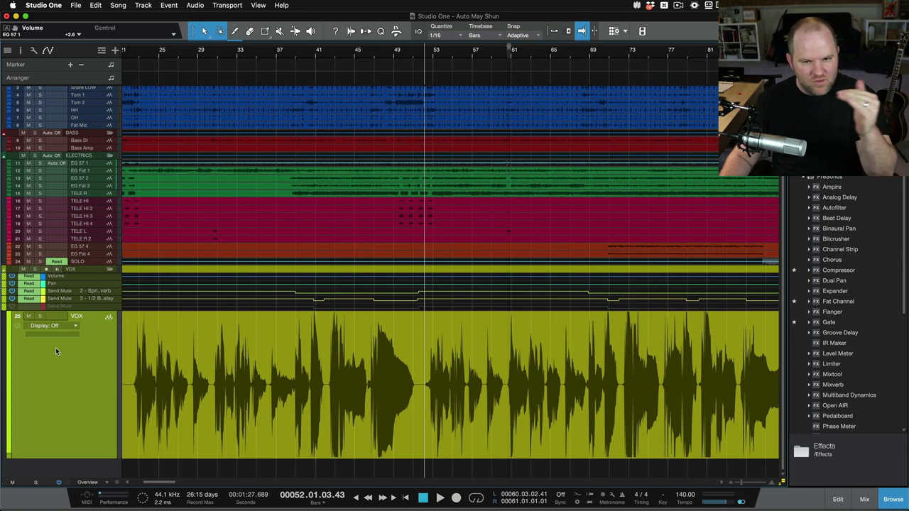
click(44, 326)
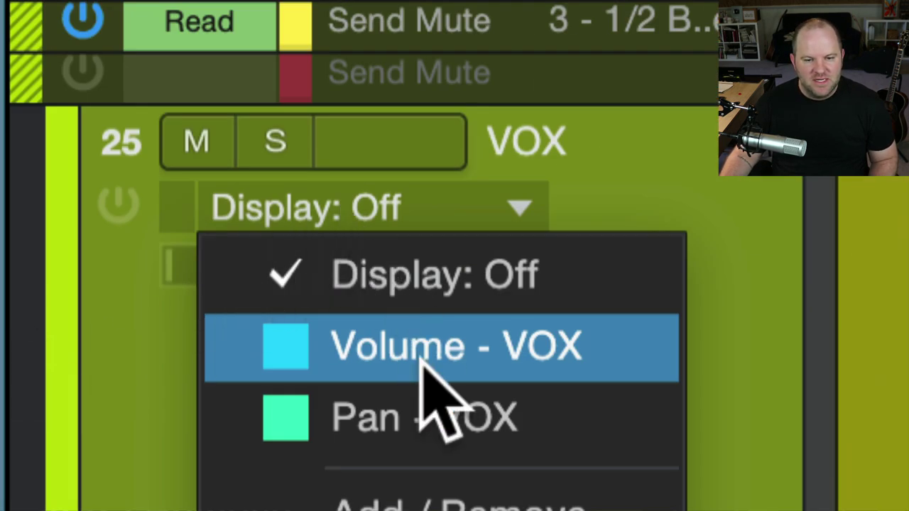
click(425, 362)
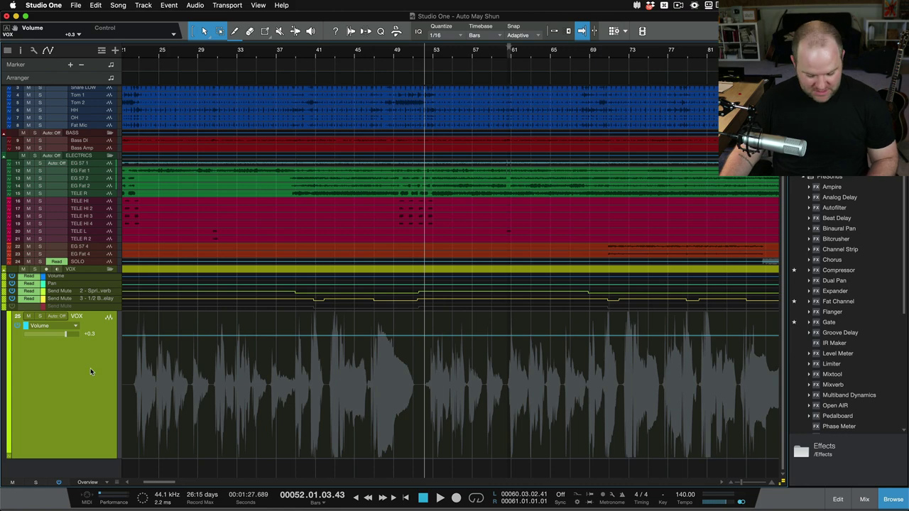
Step: In the Console, set the VOX channel's automation mode to Latch
key(F3)
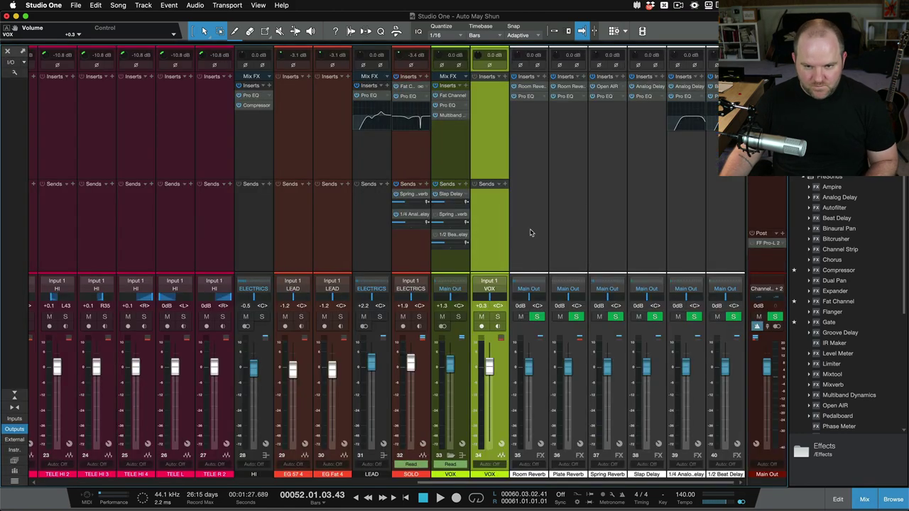
click(488, 464)
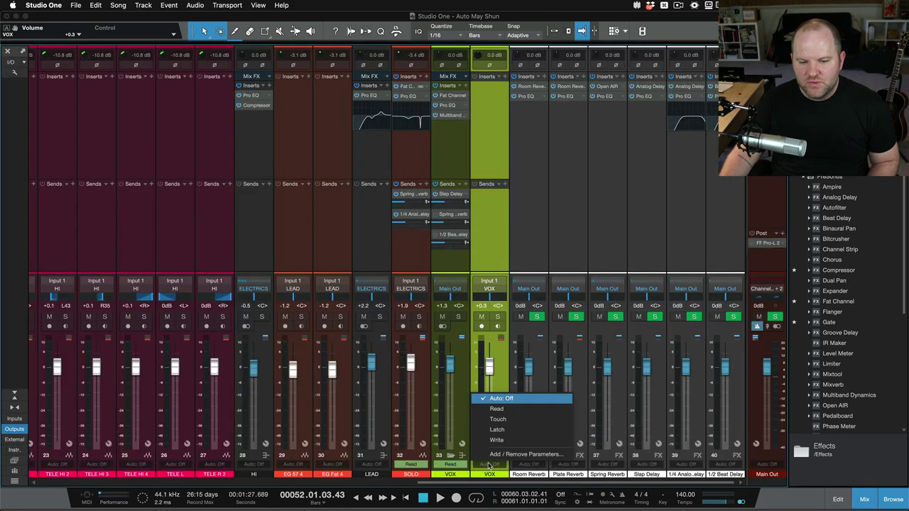
click(507, 430)
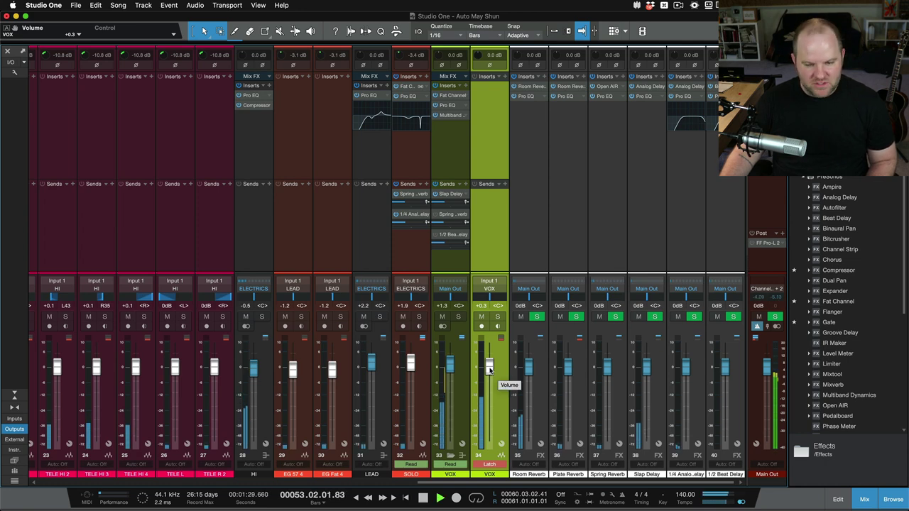
Step: During playback, ride the VOX fader down to -17.0 dB, then stop
mouse_move(488, 370)
mouse_down()
mouse_move(484, 385)
mouse_move(488, 367)
mouse_up()
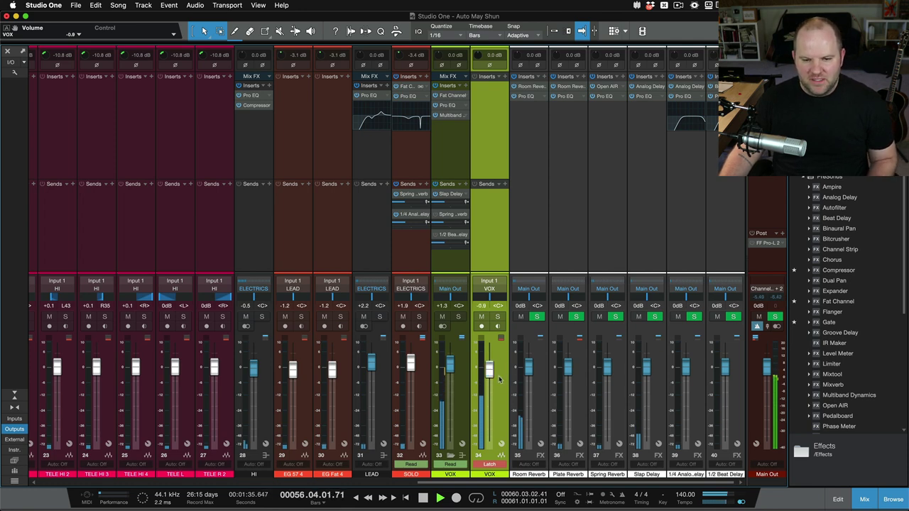
drag(490, 383, 490, 407)
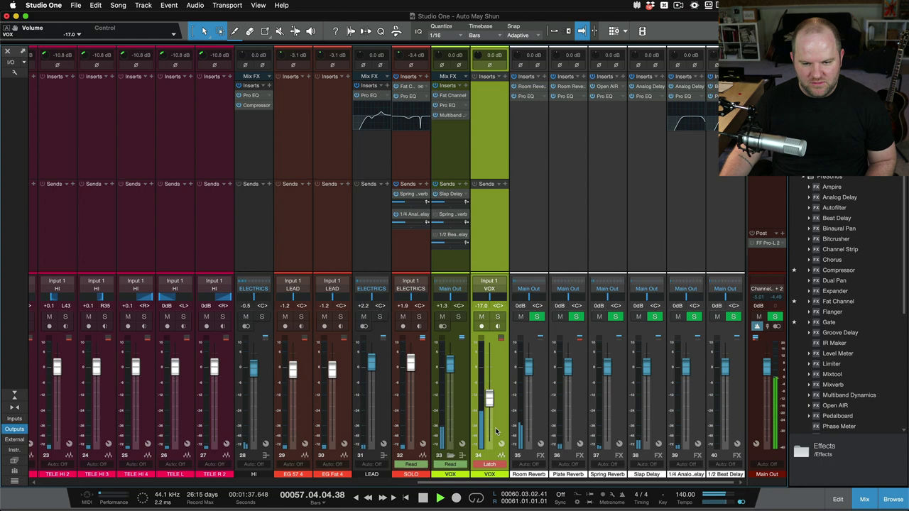
key(space)
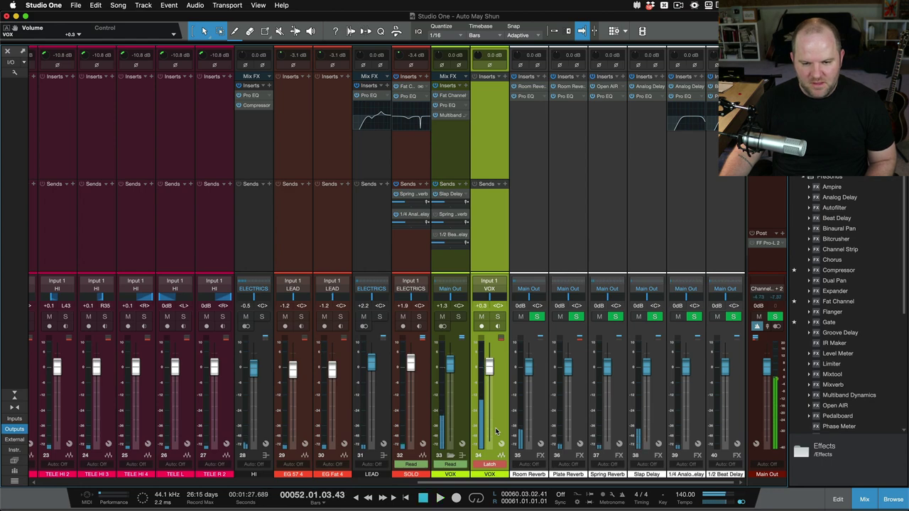
Step: Zoom in around bars 52–60 and play the vocal, restarting from bar 52
key(F3)
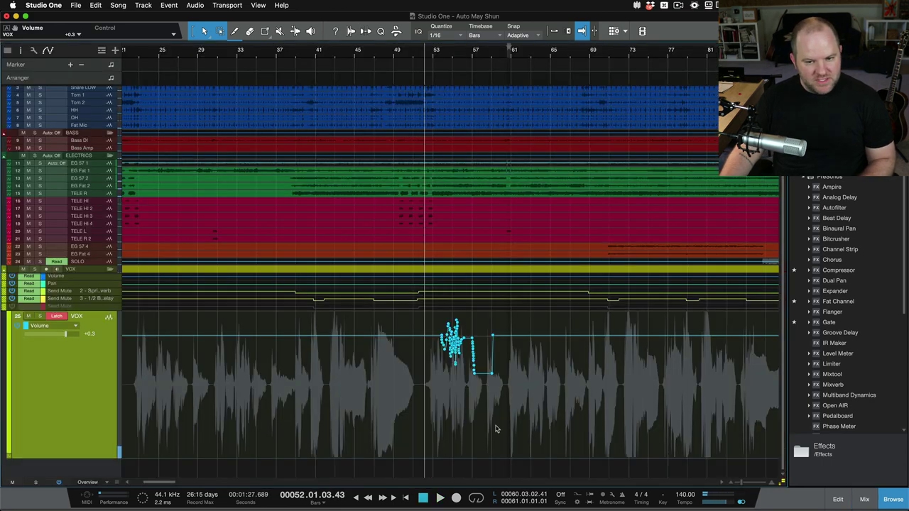
scroll(496, 429, up, 6)
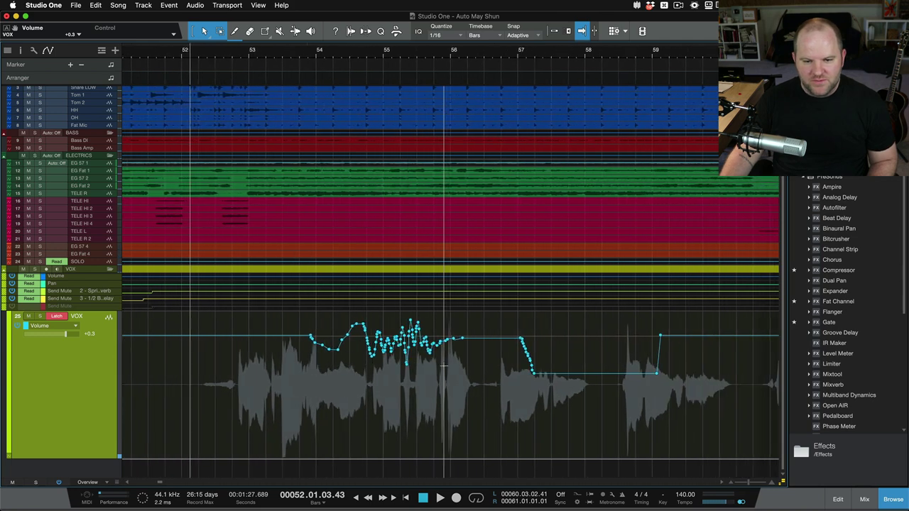
scroll(443, 366, right, 2)
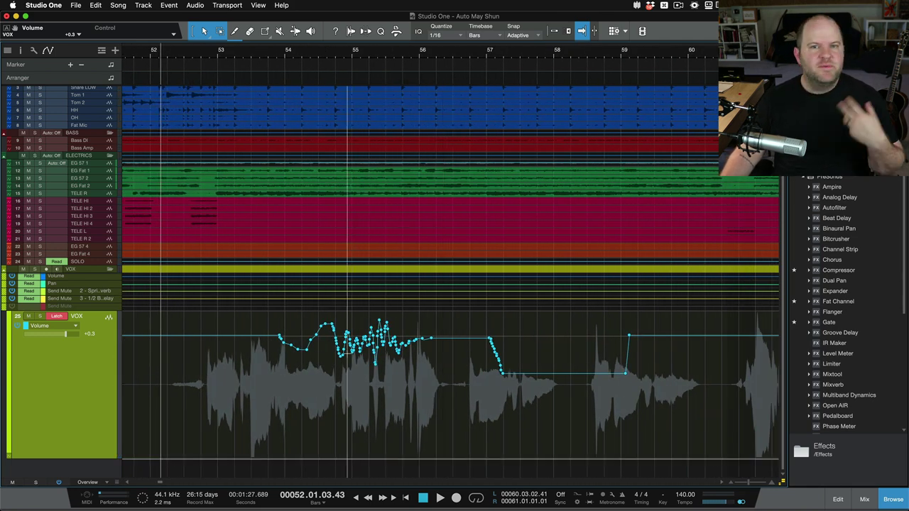
key(space)
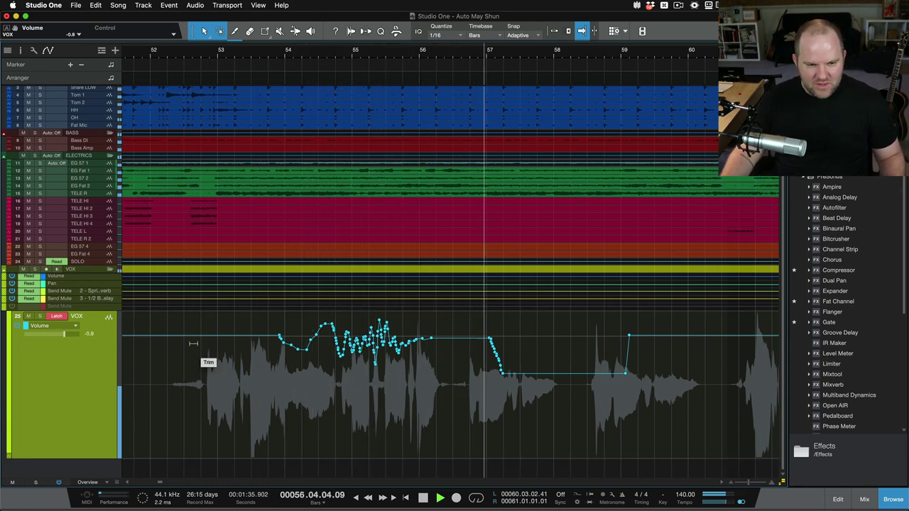
click(182, 370)
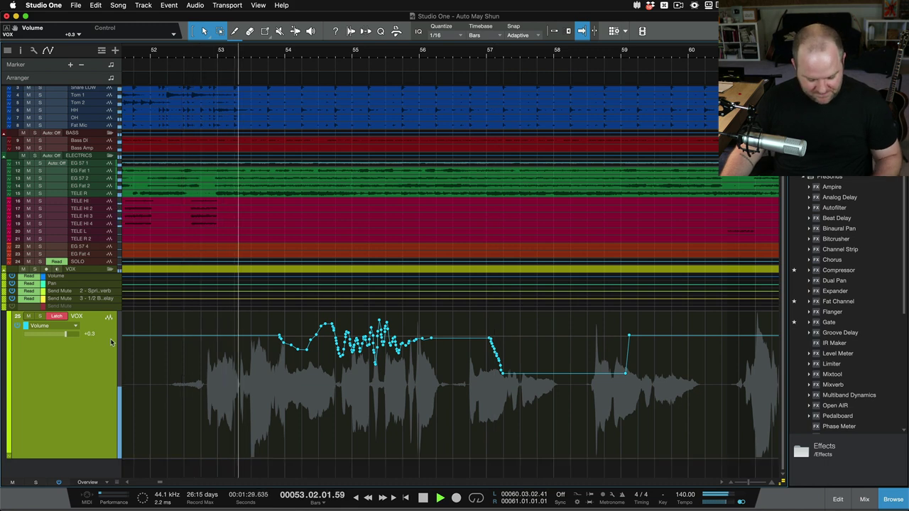
Step: Touch the VOX fader in the Console during a Latch pass, then stop playback
key(F3)
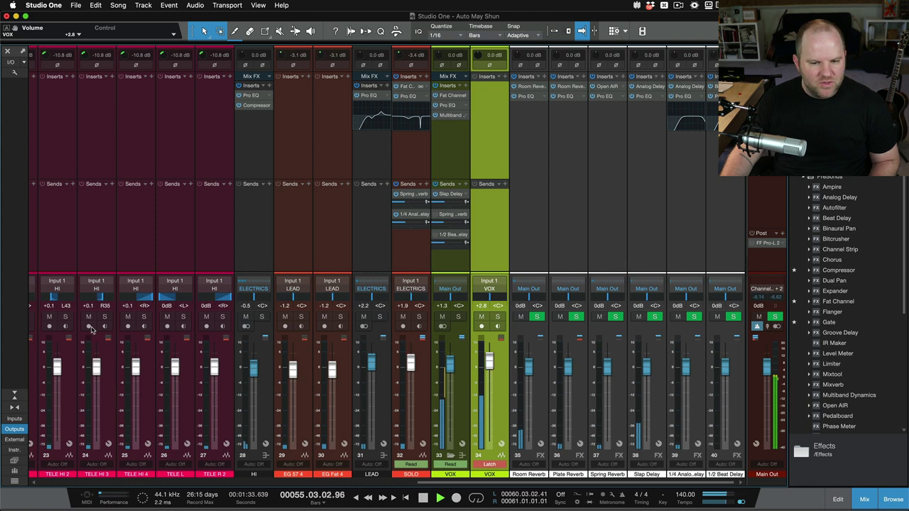
key(F3)
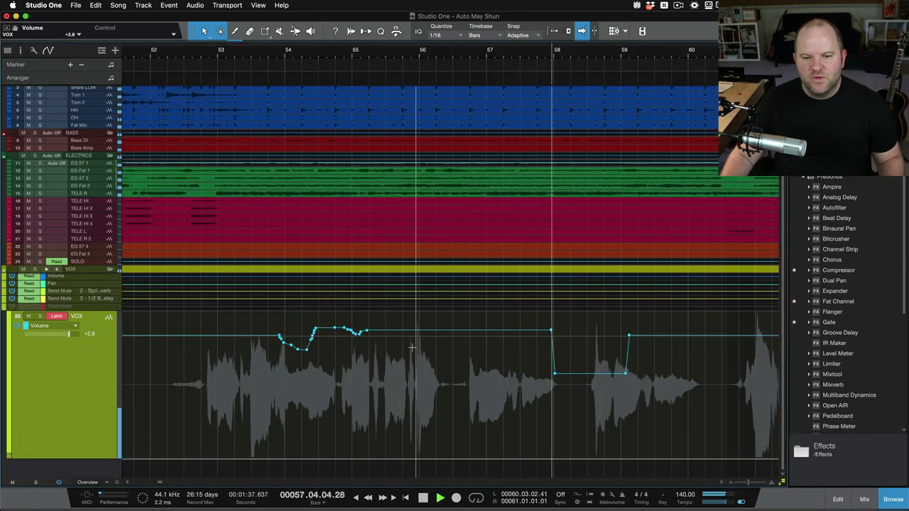
key(space)
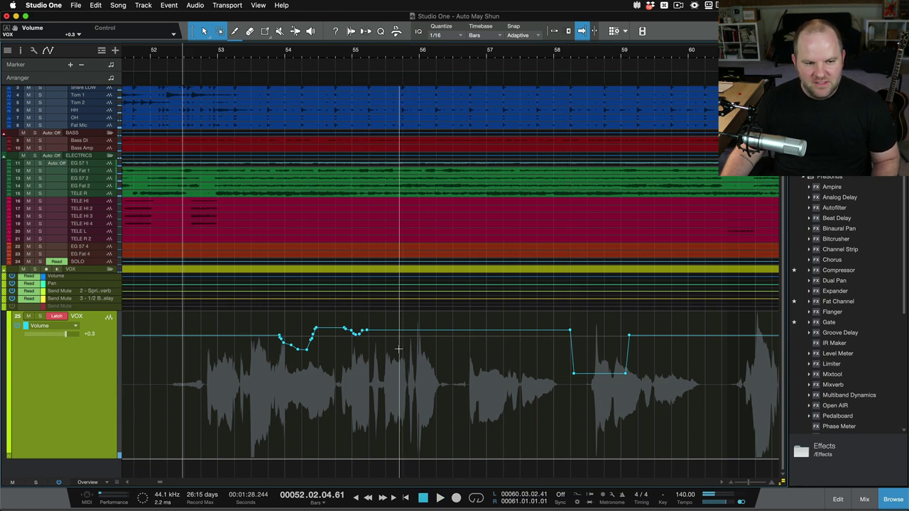
click(57, 316)
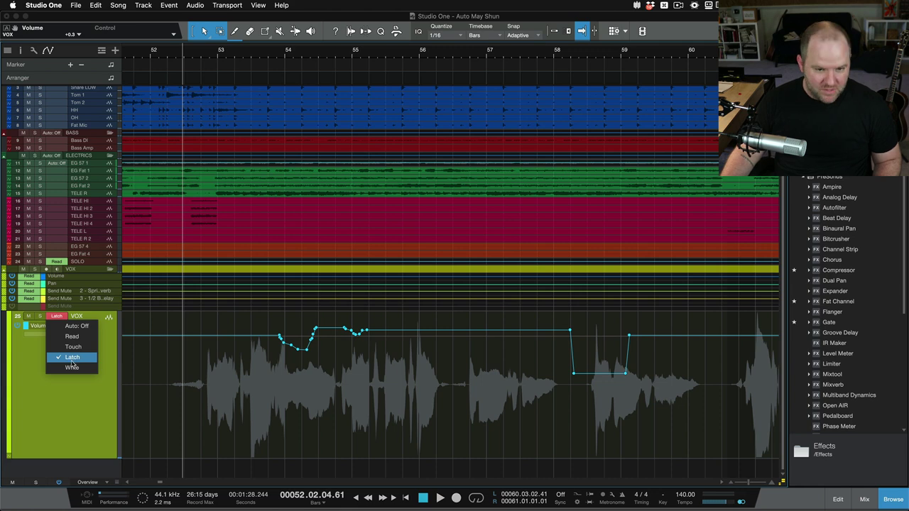
click(72, 383)
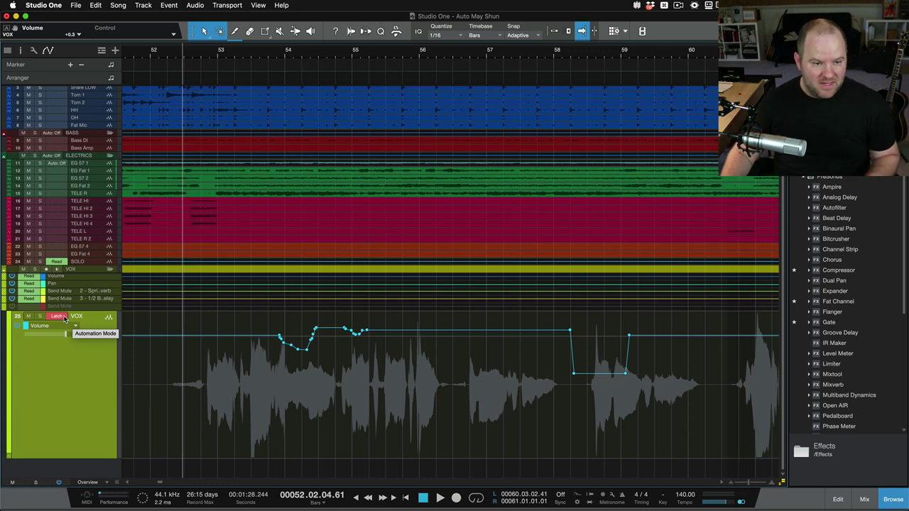
Step: Keep VOX in Latch, draw jagged volume moves over the middle passage, and bring up the Console
click(64, 319)
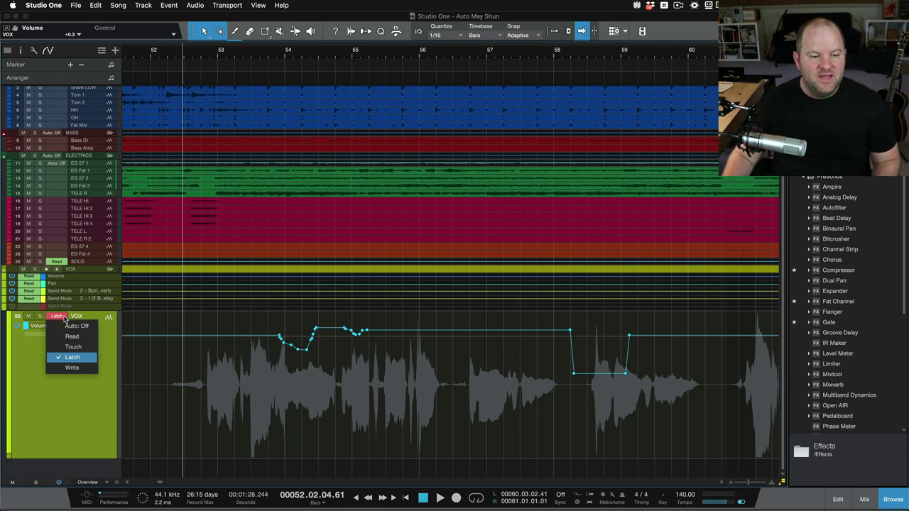
click(91, 383)
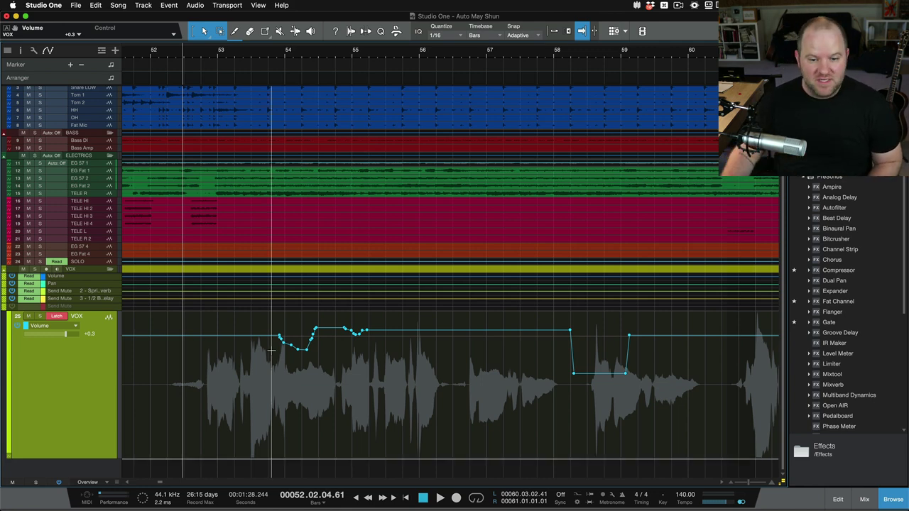
mouse_move(271, 348)
mouse_down()
mouse_move(357, 334)
mouse_move(430, 338)
mouse_up()
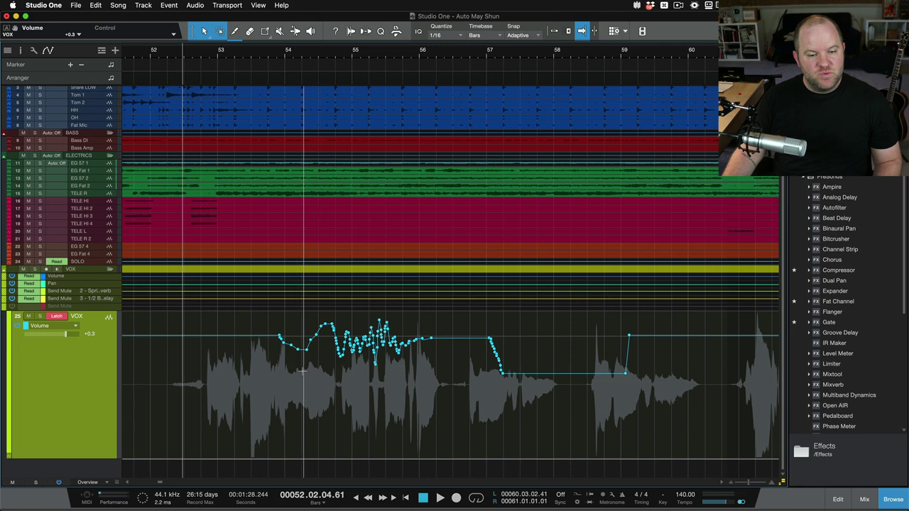
click(272, 364)
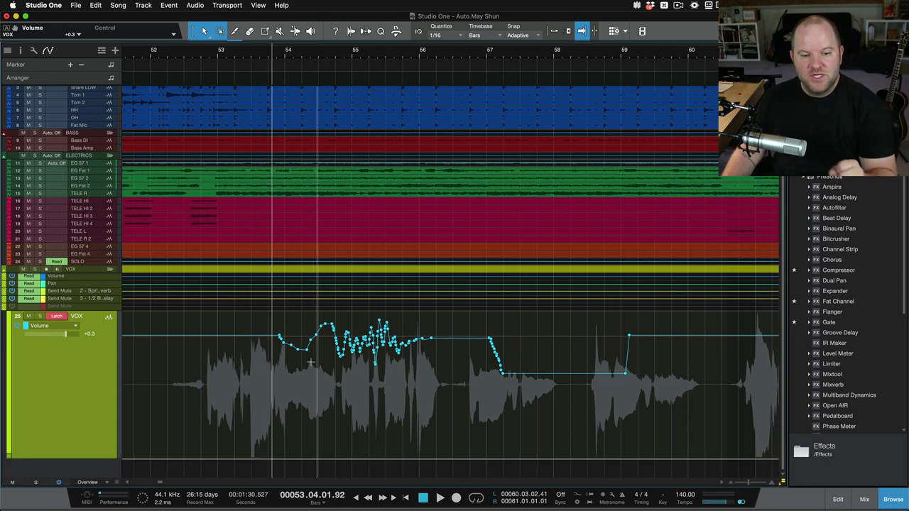
key(F3)
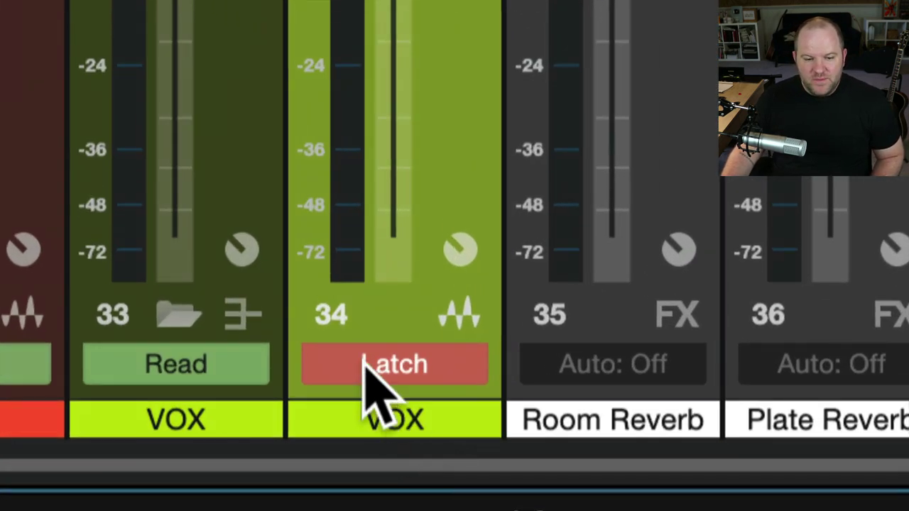
Step: Set the VOX channel to Read, leaving Room Reverb's automation off
click(415, 362)
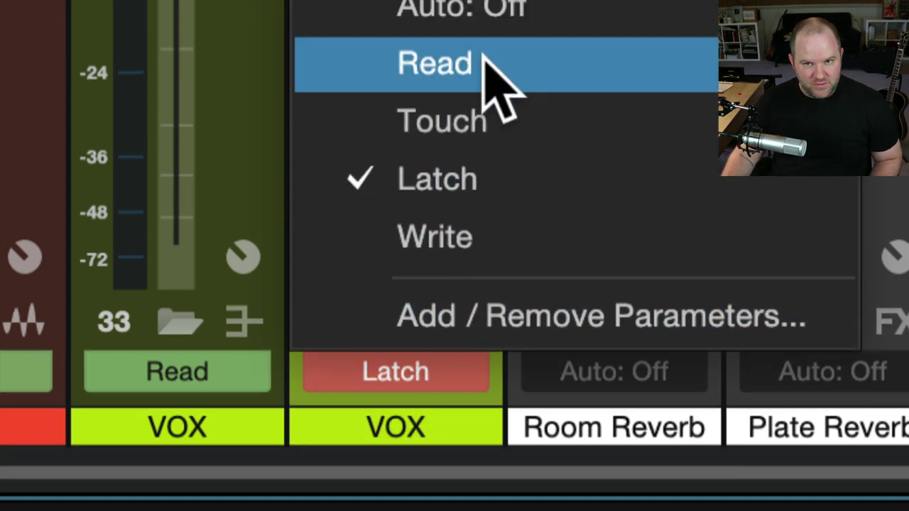
click(490, 71)
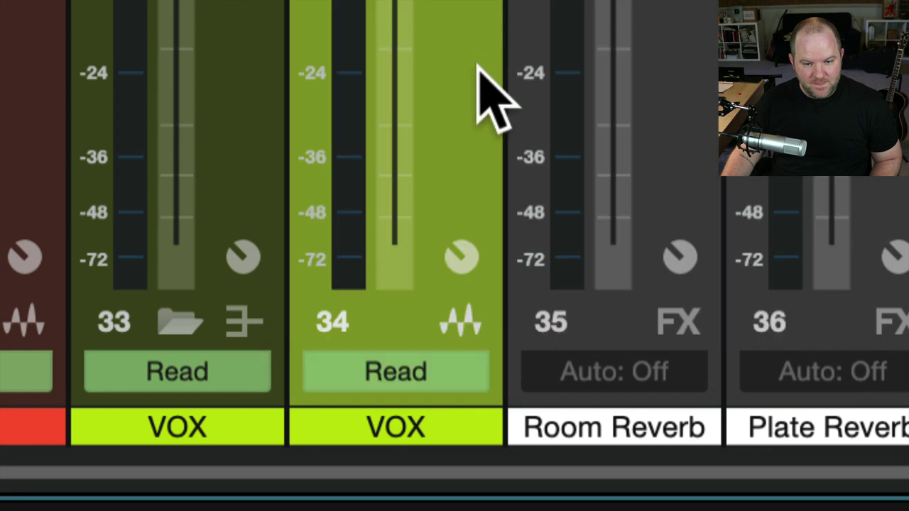
click(620, 376)
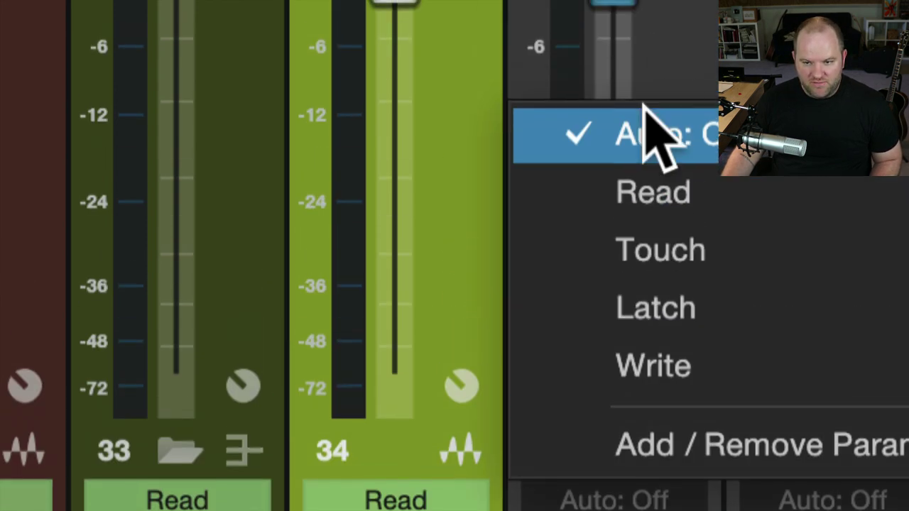
click(599, 137)
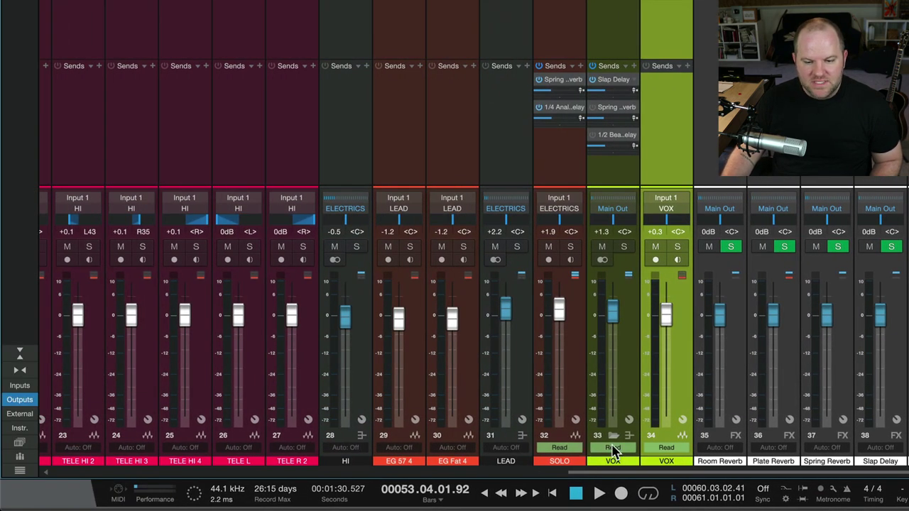
Step: Try Touch and Write on VOX, settle back on Read, and close the Console
click(659, 450)
click(674, 386)
click(671, 449)
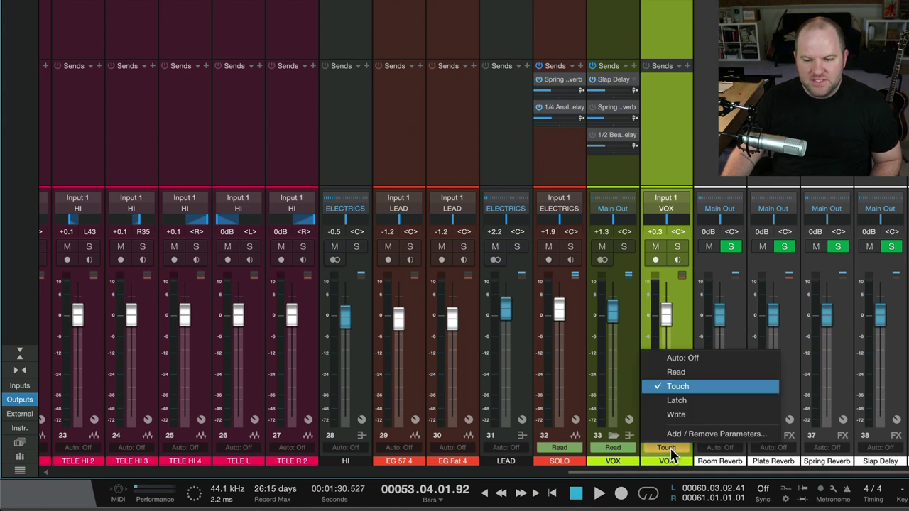
click(676, 400)
click(670, 449)
click(676, 415)
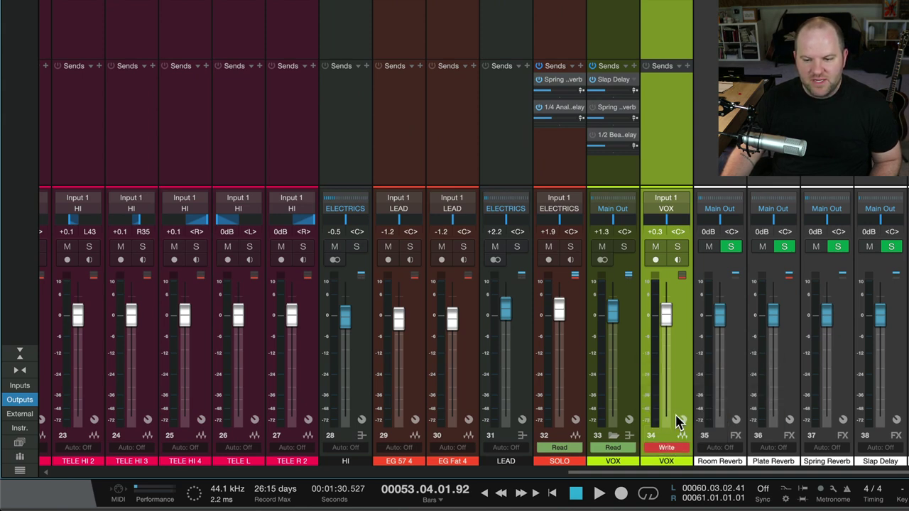
click(670, 449)
click(693, 372)
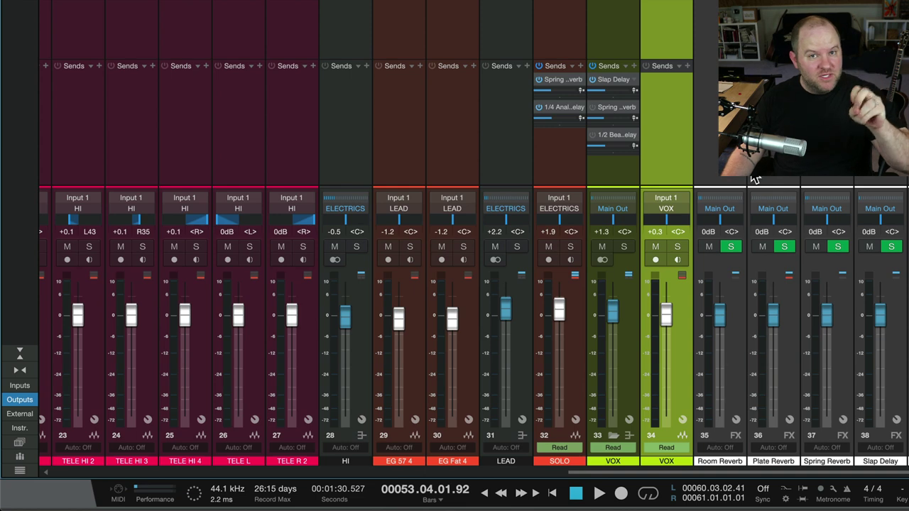
key(F3)
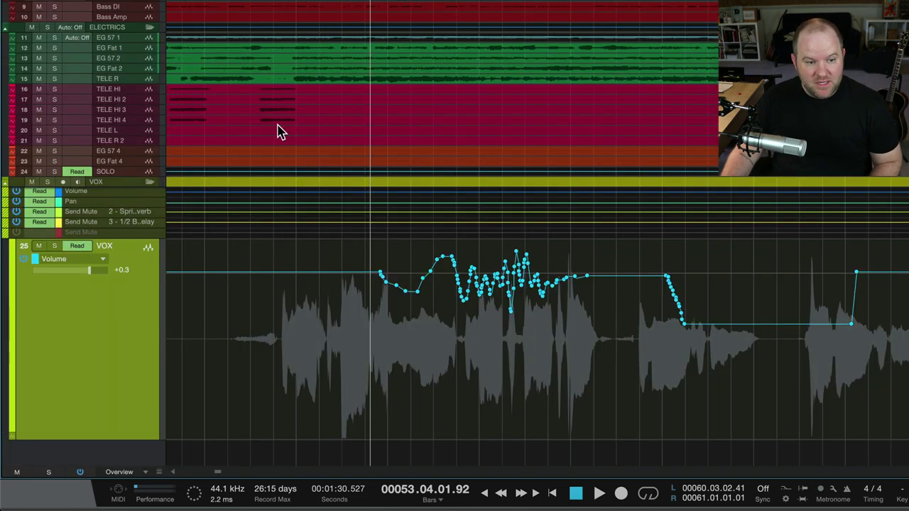
key(space)
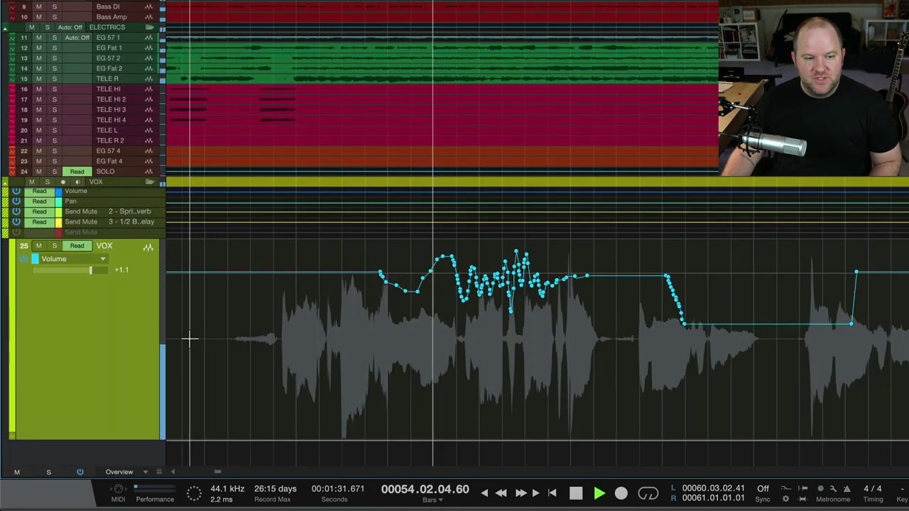
click(227, 298)
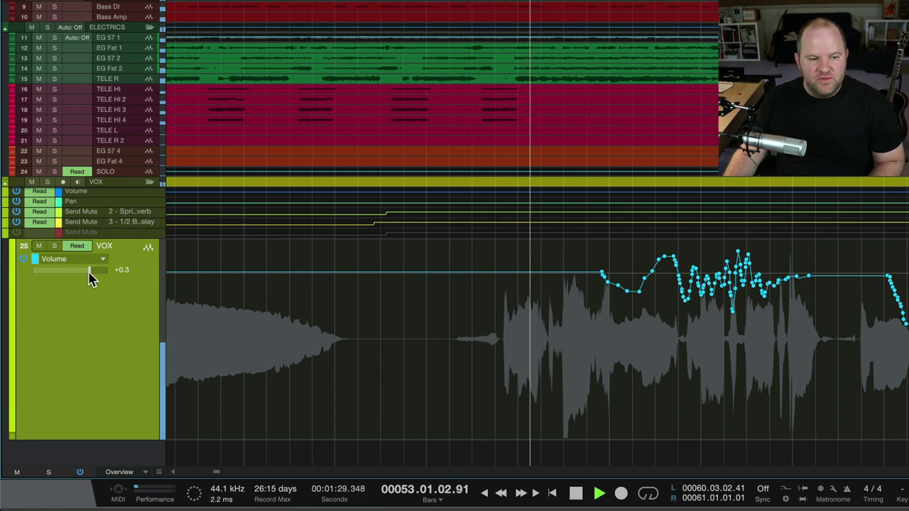
key(F3)
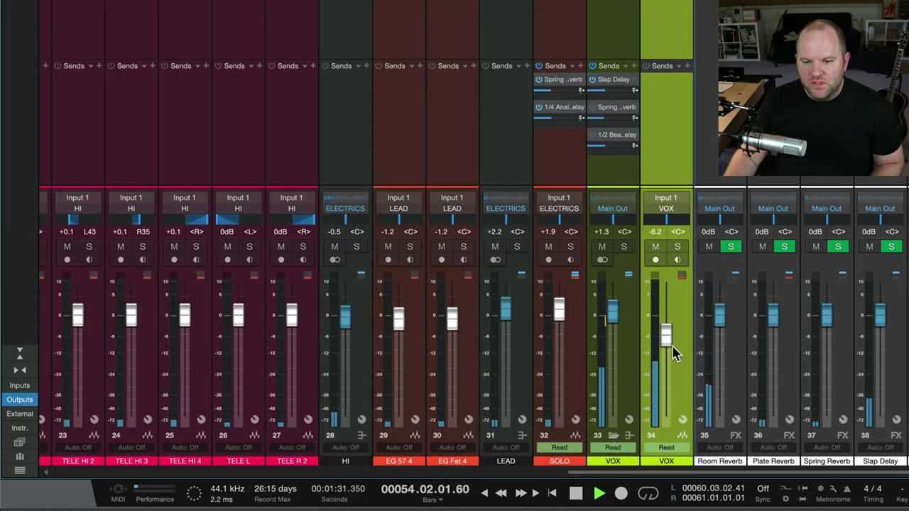
drag(666, 300, 665, 396)
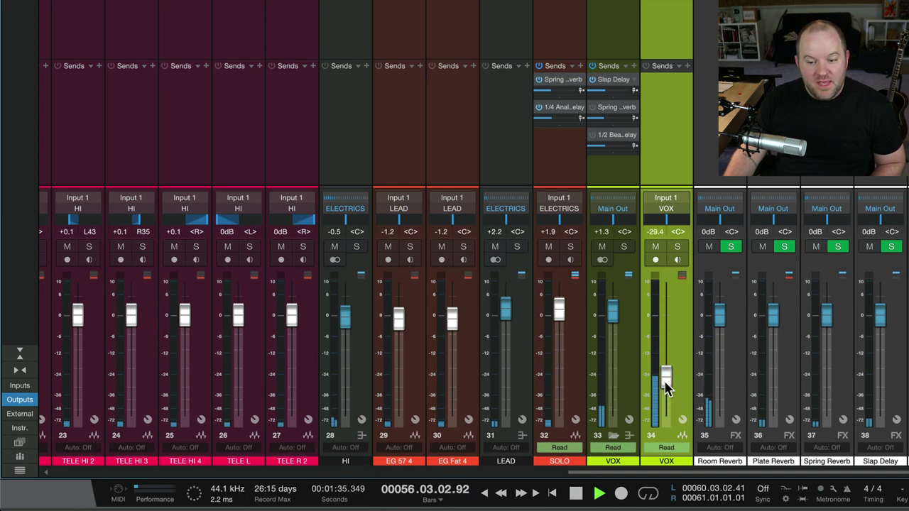
key(space)
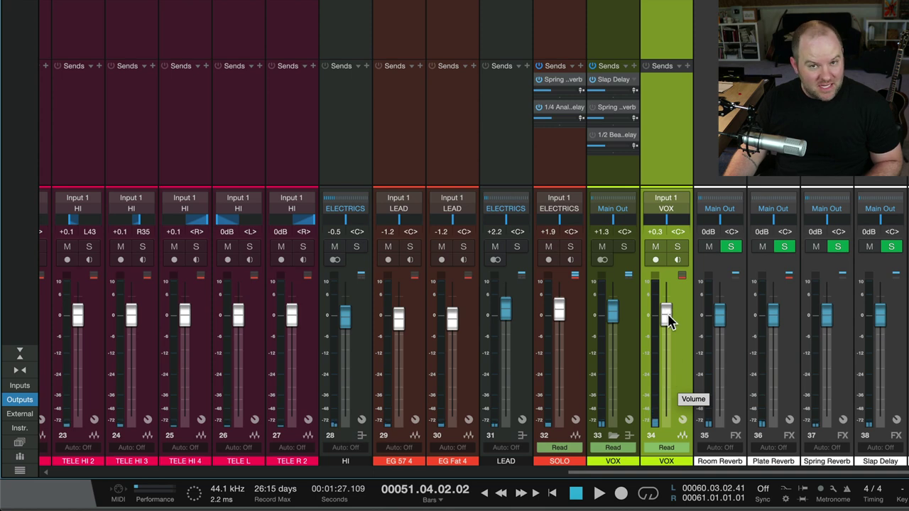
key(F3)
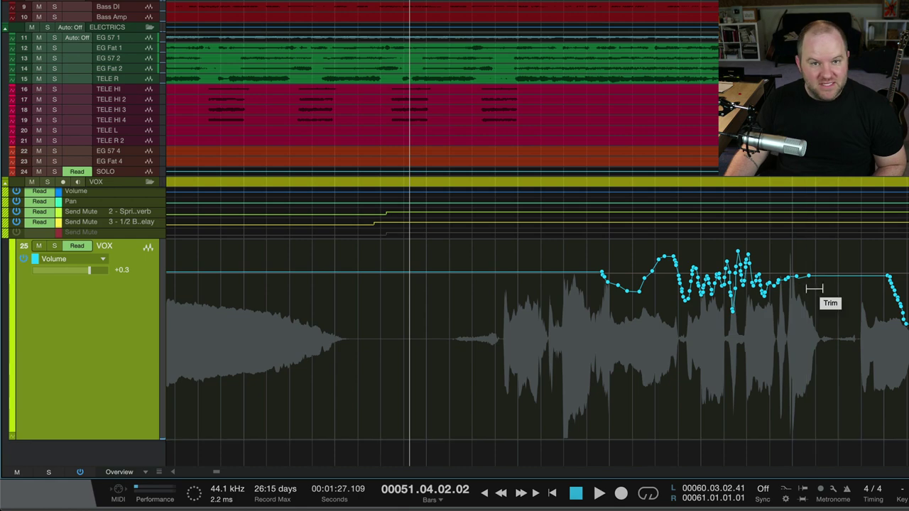
Step: Zoom out and set a loop from a range selected on the VOX automation lane
scroll(751, 331, right, 8)
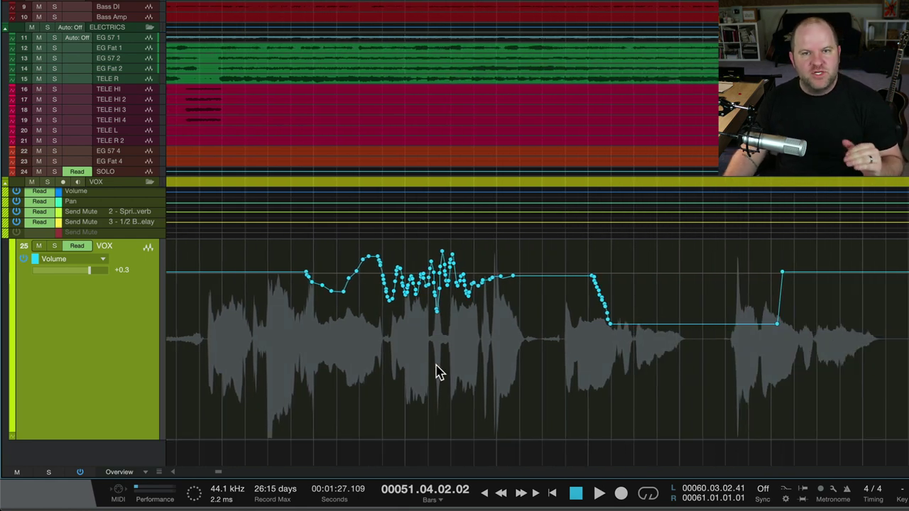
key(w)
key(w)
key(w)
key(w)
key(w)
key(w)
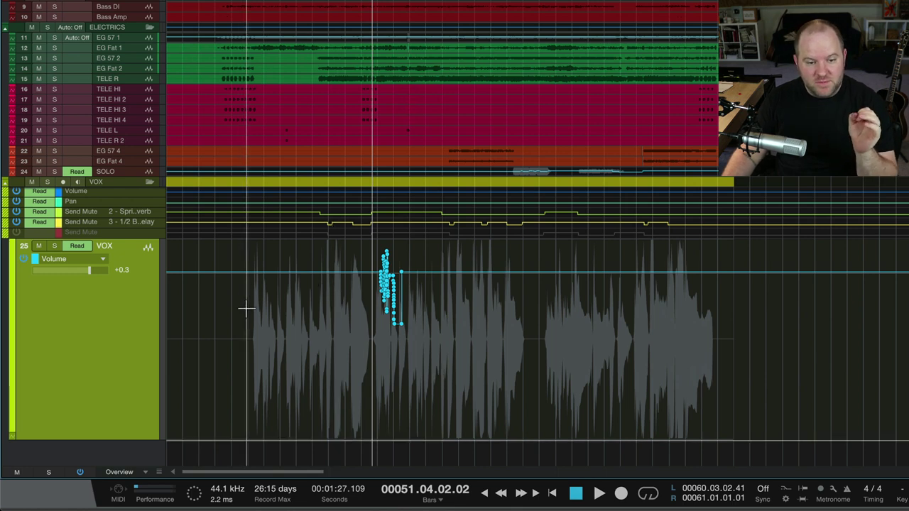
drag(245, 308, 362, 319)
key(p)
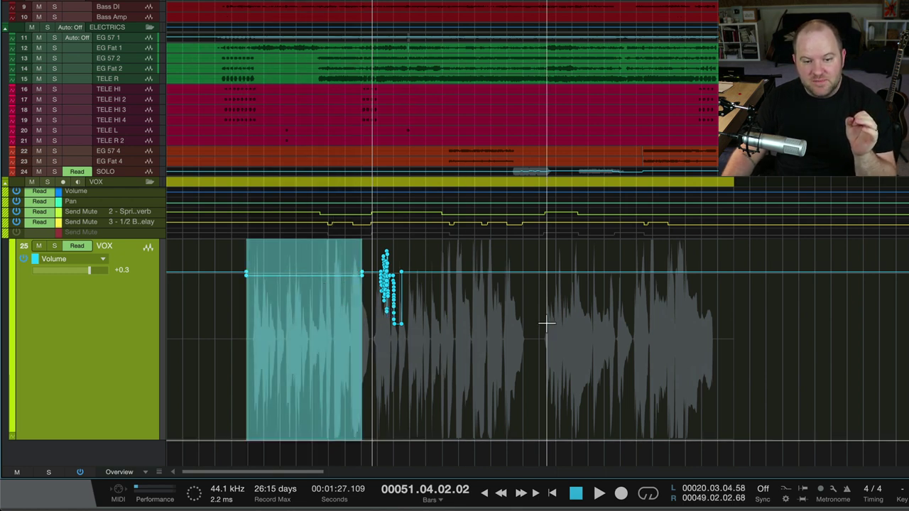
Step: Loop bars 96–135 and trim that VOX volume segment up about 1 dB
drag(553, 320, 712, 326)
key(p)
drag(626, 248, 632, 266)
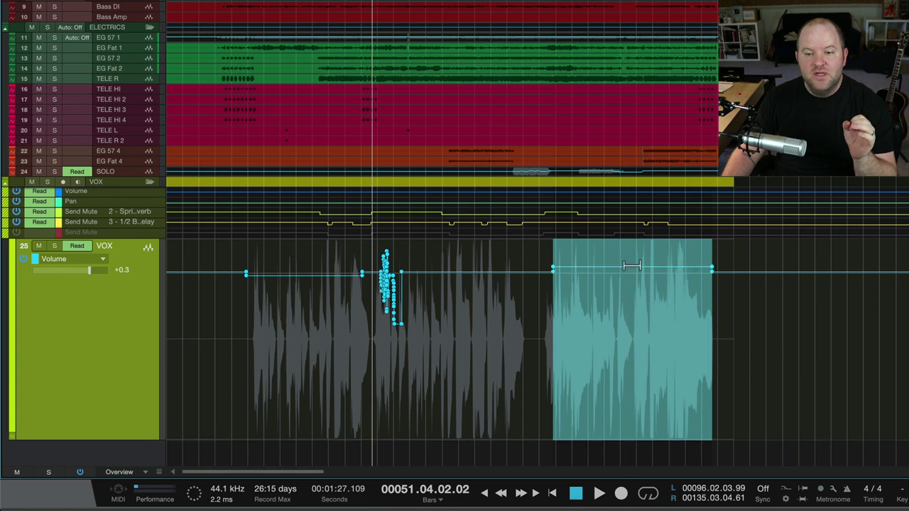
click(540, 315)
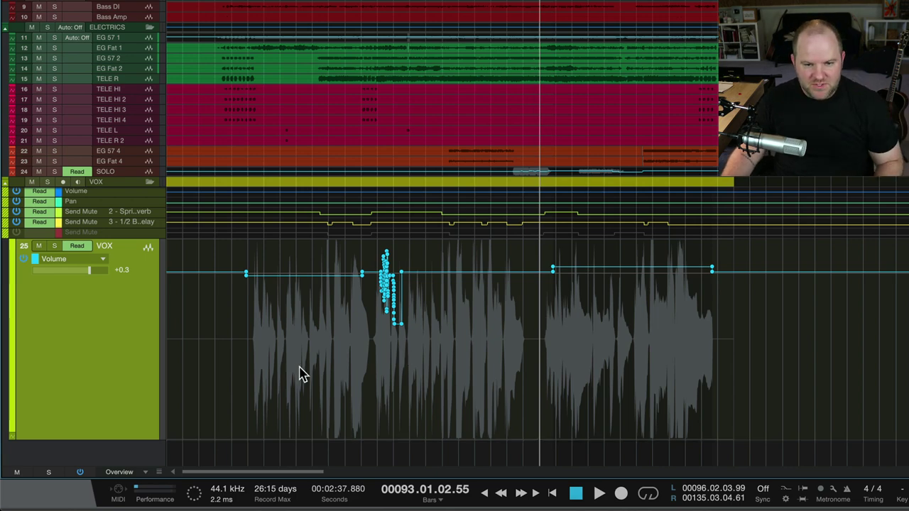
scroll(632, 365, up, 5)
scroll(505, 299, right, 3)
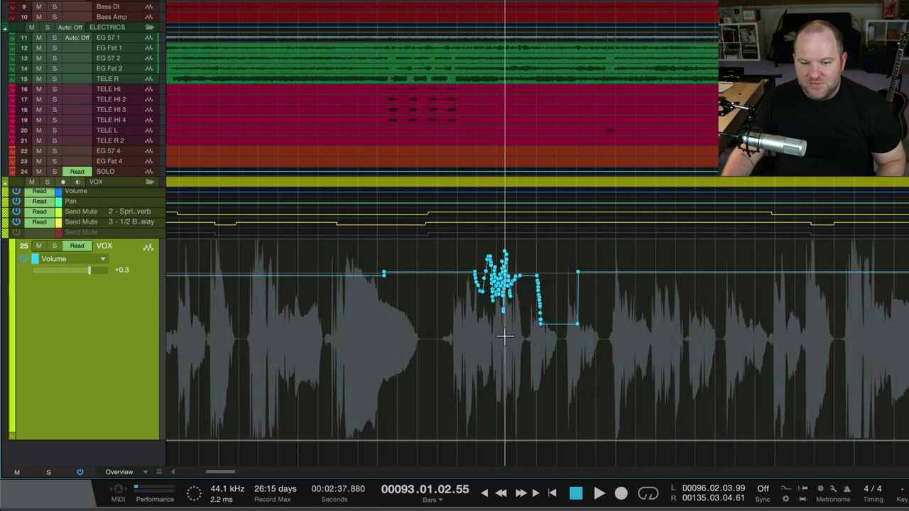
scroll(501, 306, up, 7)
scroll(714, 367, down, 8)
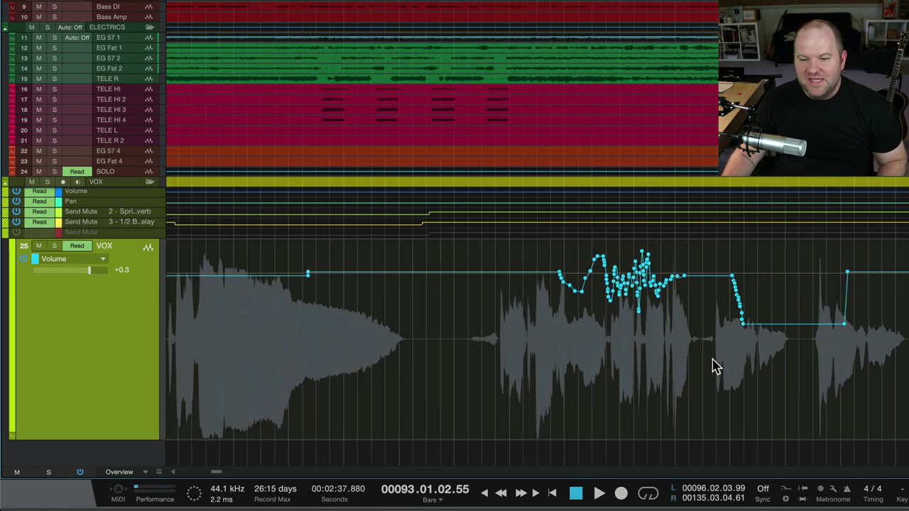